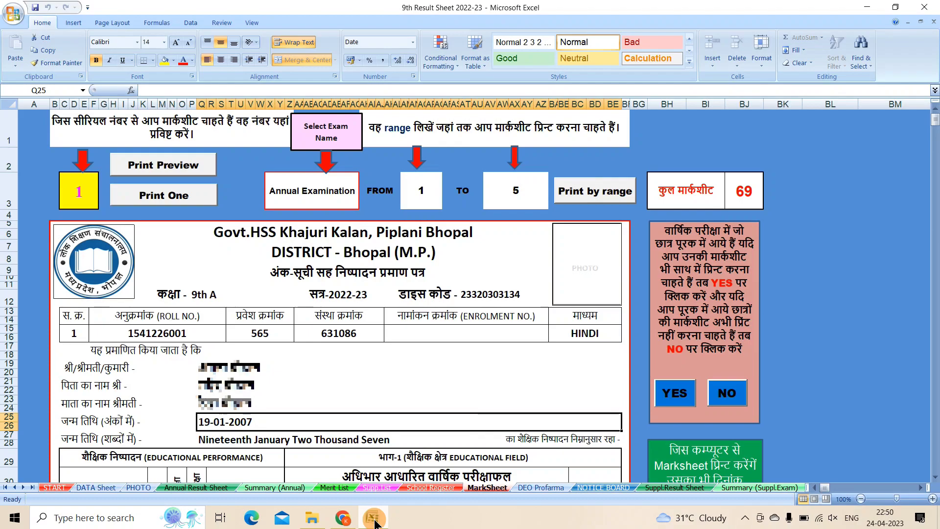
- Scroll down through the Google results for 'barcode 39 automation font'
scroll(468, 429, "down", 1)
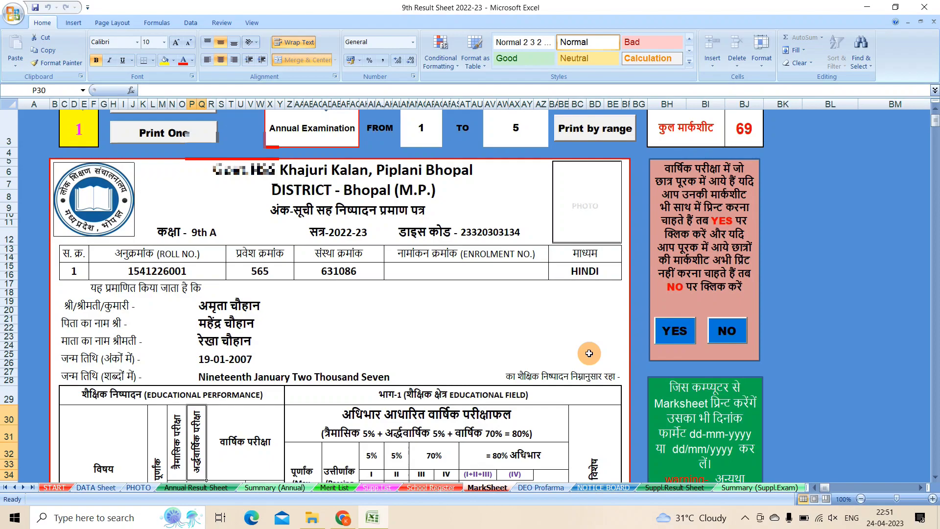
scroll(590, 372, "down", 5)
scroll(593, 414, "down", 1)
scroll(594, 413, "down", 1)
scroll(594, 413, "down", 4)
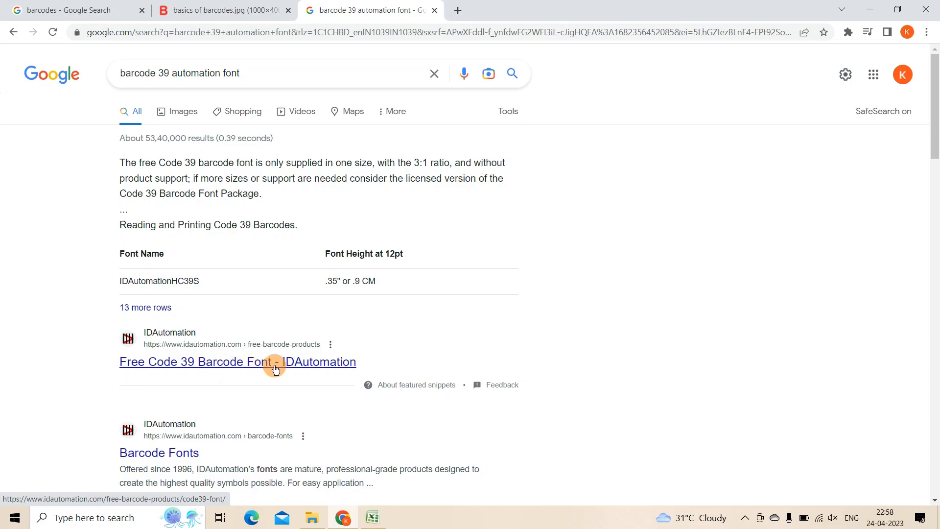
- Open IDAutomation's Free Code 39 Barcode Font page and download the IDAutomationCode39 zip
left_click(253, 367)
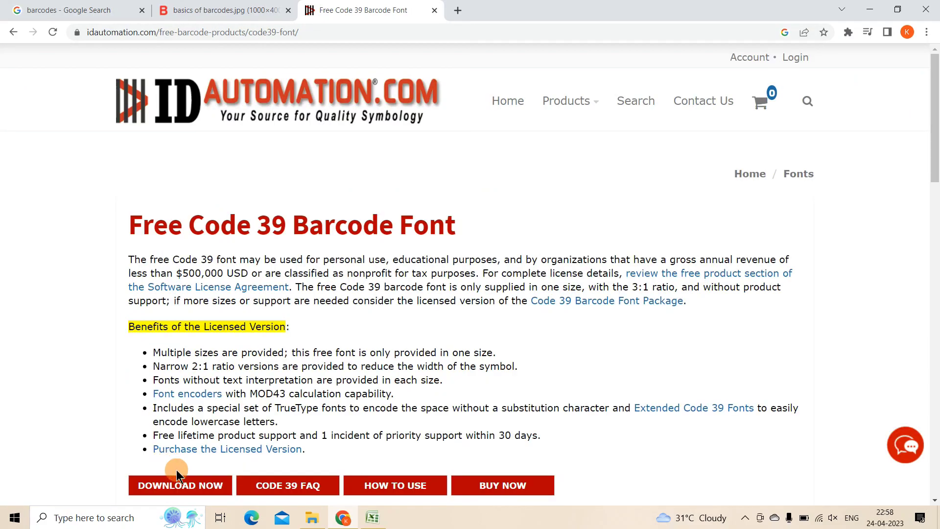
left_click(200, 490)
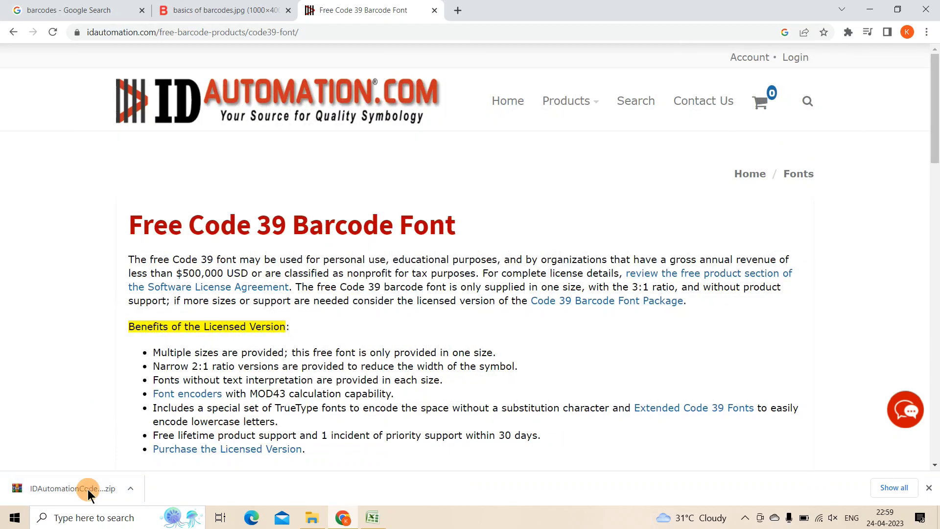
right_click(84, 489)
- Extract the IDAutomationCode39 zip in Downloads and open the Free Code 39 Font folder
left_click(119, 457)
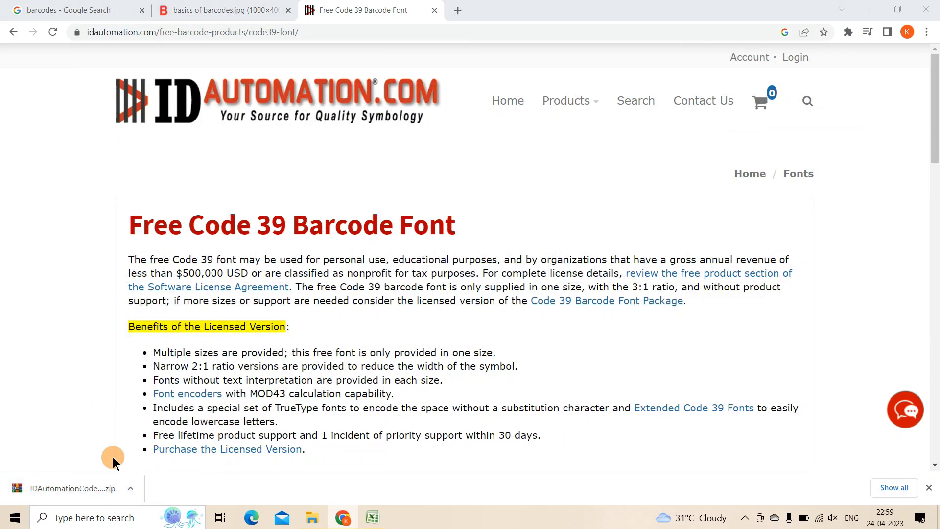
double_click(392, 101)
right_click(170, 96)
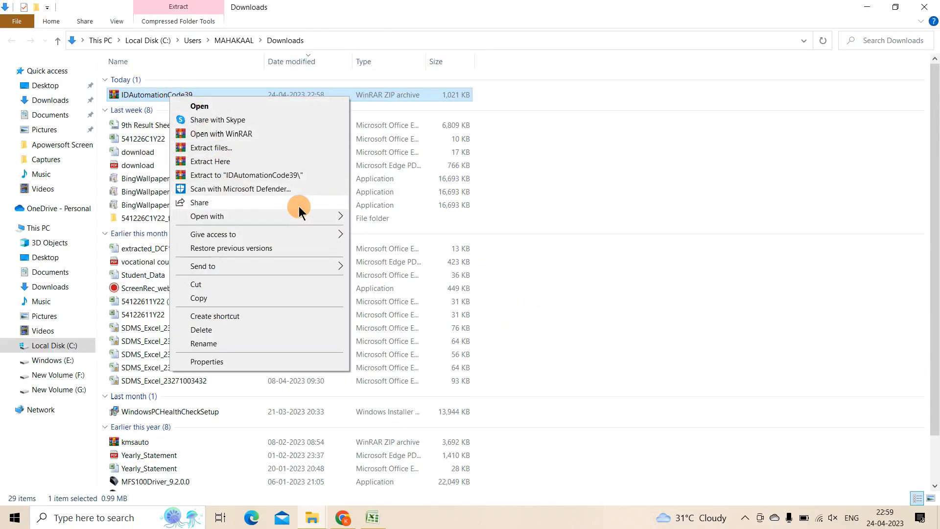
left_click(211, 161)
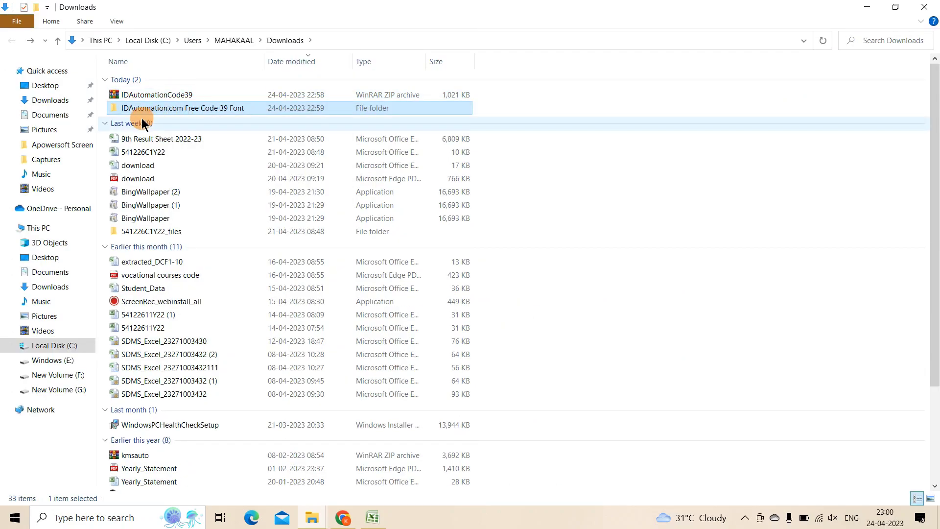
mouse_move(182, 107)
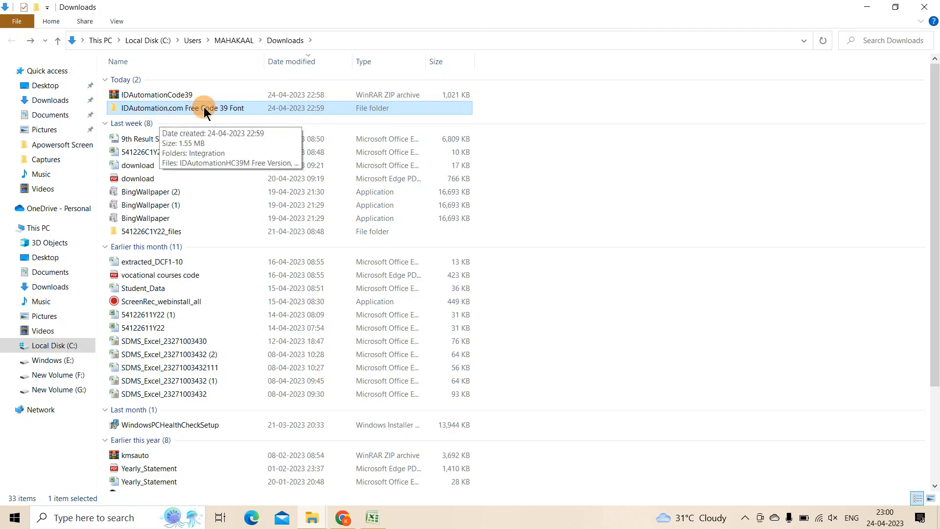
double_click(111, 108)
left_click(111, 107)
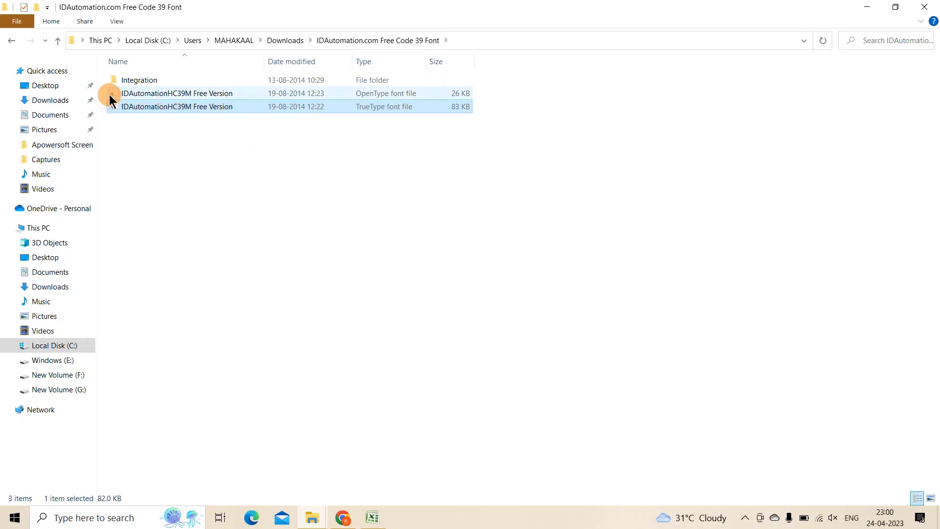
- Install both IDAutomationHC39M font files, OpenType and TrueType, for all users
left_click(168, 93)
key("shift+Down")
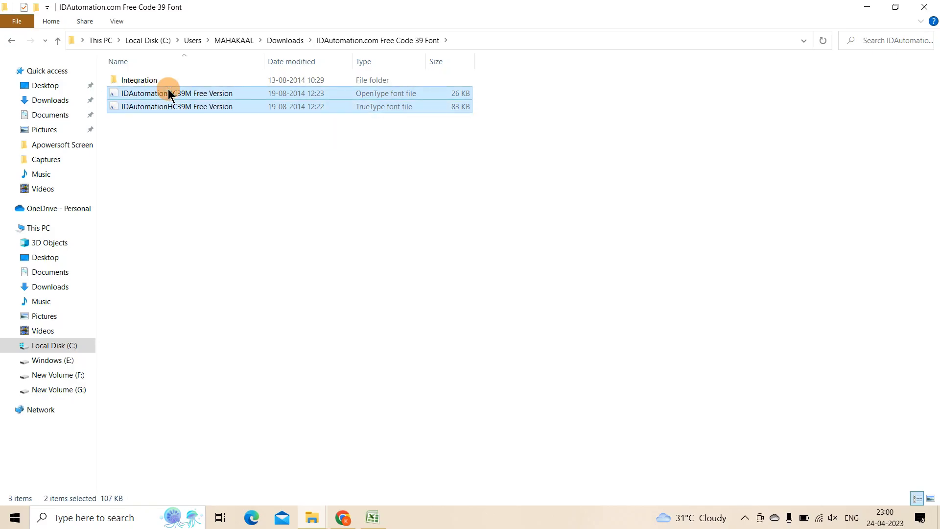
right_click(169, 91)
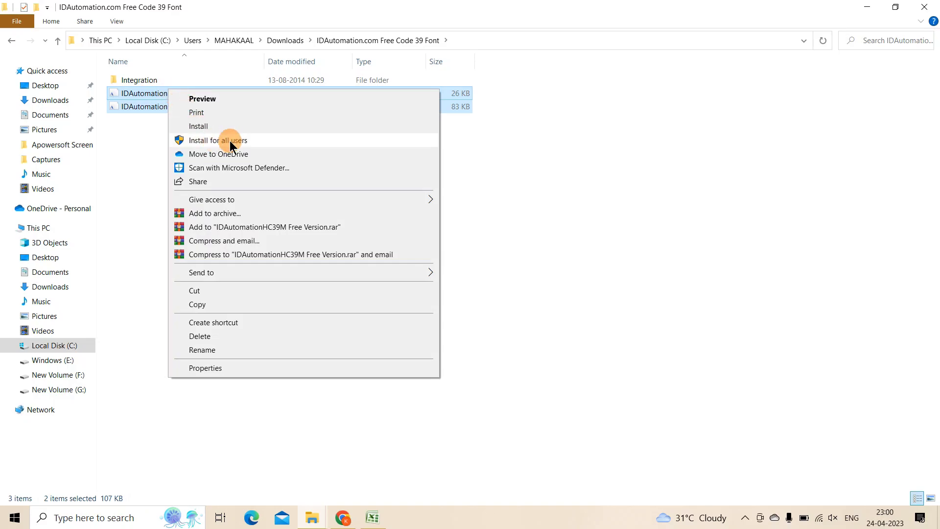
left_click(330, 140)
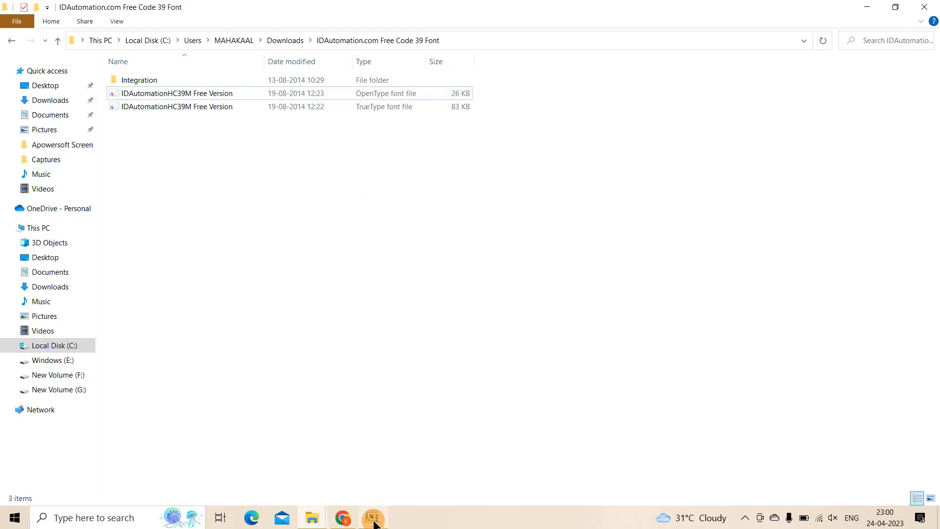
mouse_move(372, 518)
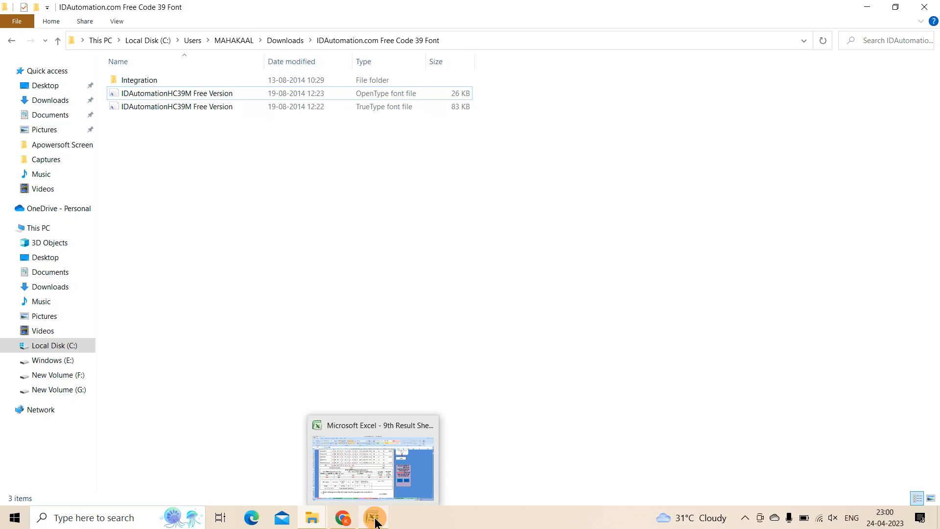
- Back in the Excel marksheet, use Show Barcode to turn the roll number into a Code 39 barcode
left_click(375, 521)
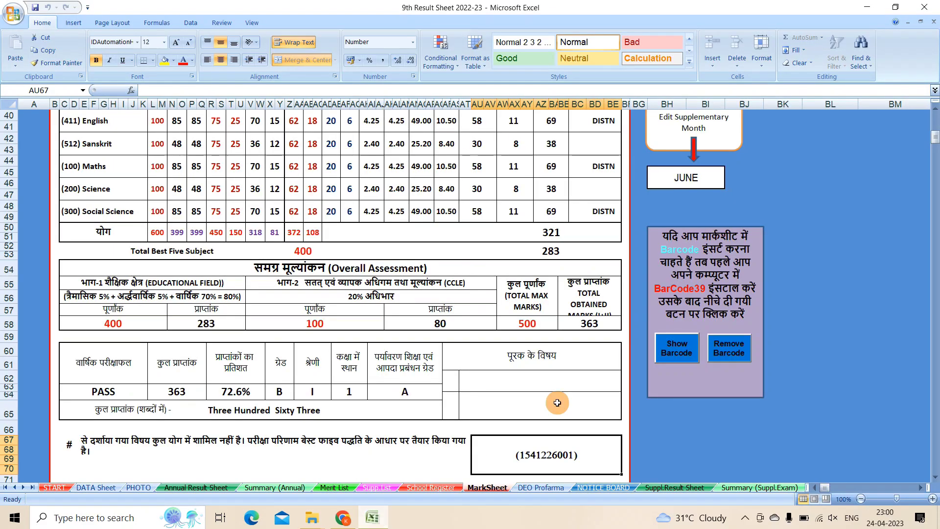
left_click(685, 355)
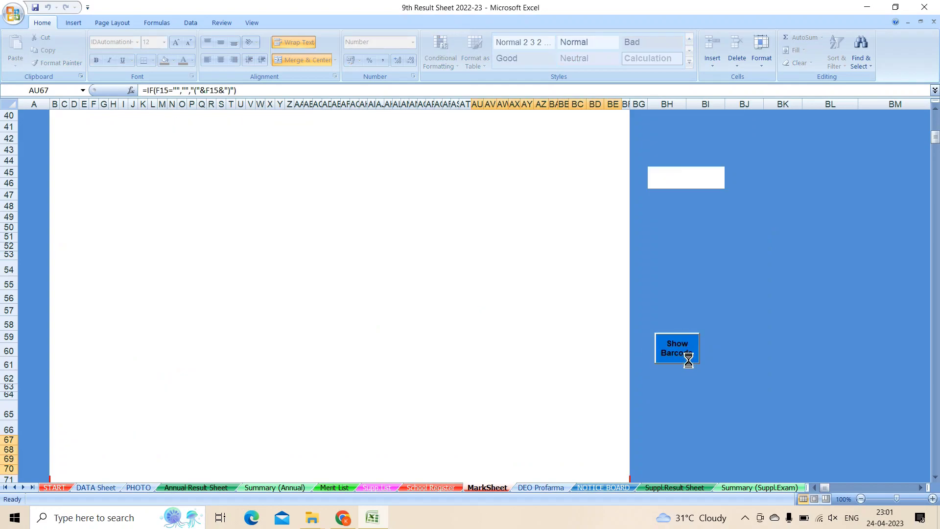
left_click(933, 477)
left_click(933, 477)
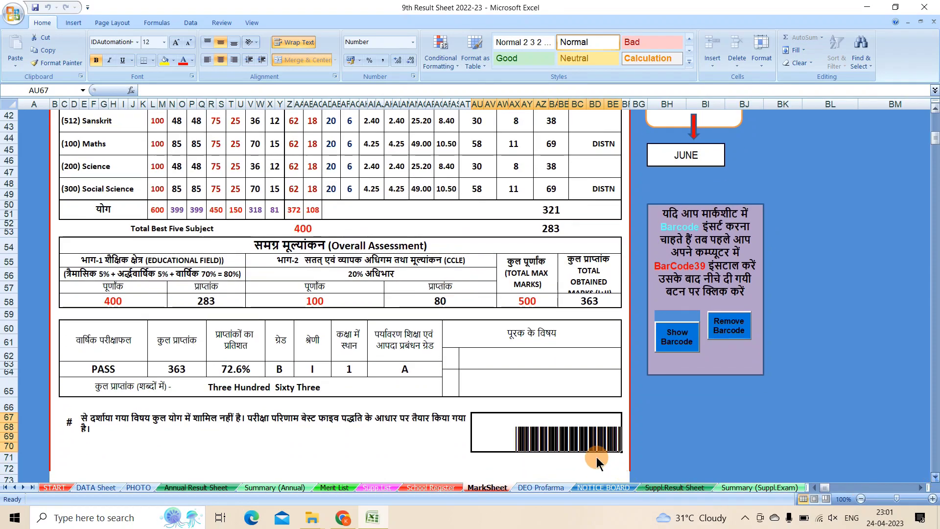